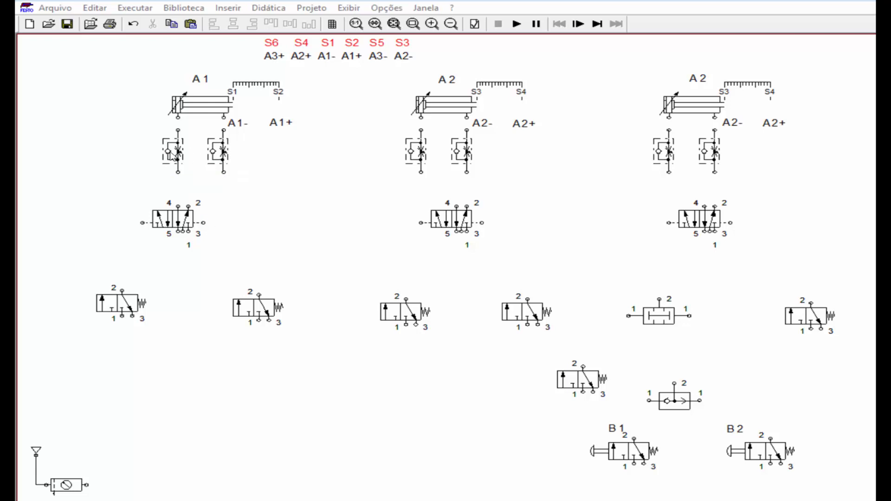
Connect cylinder A1's two ports through their flow control valves to ports 4 and 2 of the 5/2 valve below.
{"action": "mouse_move", "coordinate": [221, 156]}
{"action": "mouse_move", "coordinate": [177, 129]}
{"action": "left_mouse_down"}
{"action": "mouse_move", "coordinate": [177, 119]}
{"action": "mouse_move", "coordinate": [224, 119]}
{"action": "left_mouse_up"}
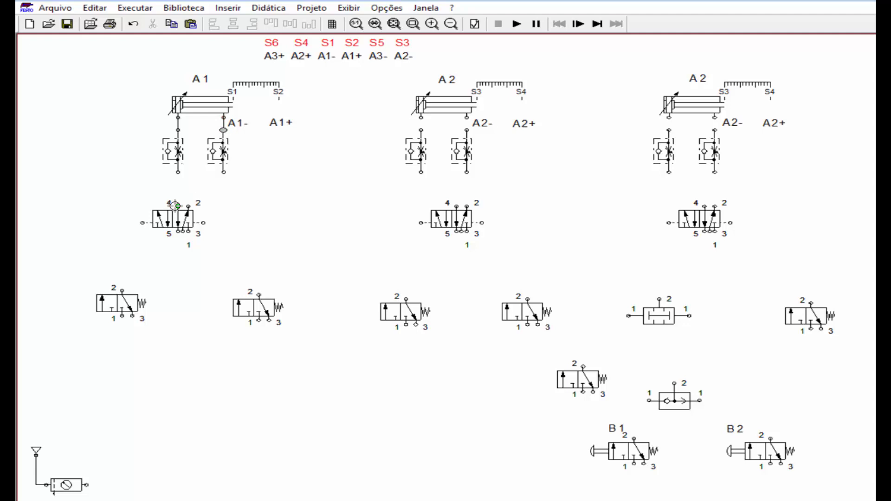
{"action": "left_click_drag", "start_coordinate": [178, 206], "coordinate": [180, 172]}
{"action": "left_click_drag", "start_coordinate": [188, 206], "coordinate": [224, 172]}
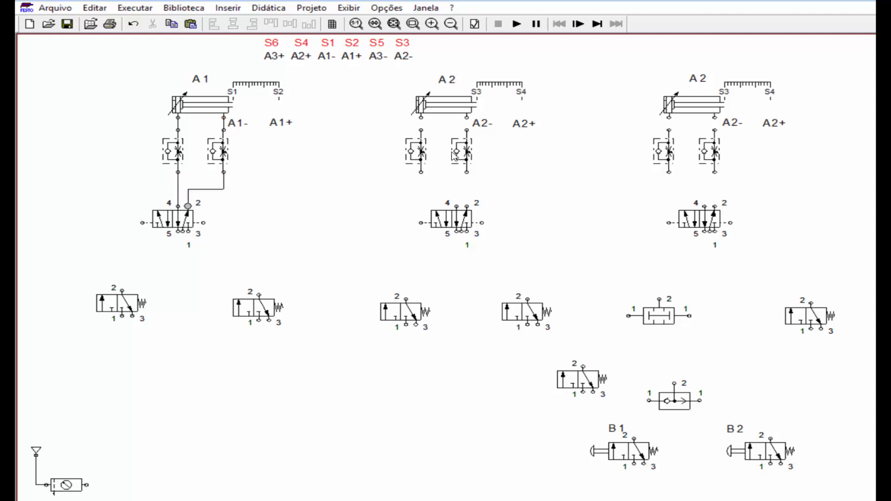
Connect the middle cylinder A2 through its two flow control valves to ports 4 and 2 of its 5/2 valve.
{"action": "mouse_move", "coordinate": [421, 130]}
{"action": "left_mouse_down"}
{"action": "mouse_move", "coordinate": [420, 118]}
{"action": "mouse_move", "coordinate": [466, 120]}
{"action": "left_mouse_up"}
{"action": "left_click_drag", "start_coordinate": [457, 205], "coordinate": [421, 172]}
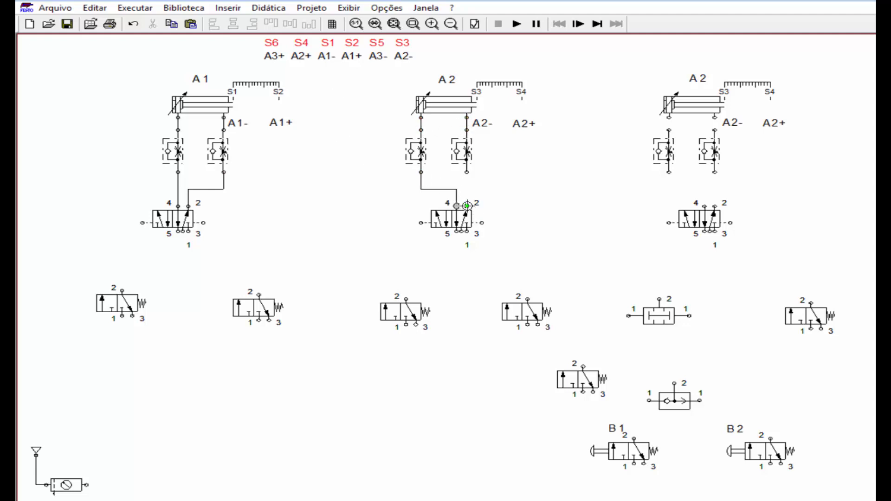
{"action": "left_click_drag", "start_coordinate": [467, 205], "coordinate": [467, 173]}
Connect the third cylinder through its two flow control valves to ports 4 and 2 of its 5/2 valve.
{"action": "left_click_drag", "start_coordinate": [705, 206], "coordinate": [669, 172]}
{"action": "left_click_drag", "start_coordinate": [714, 205], "coordinate": [715, 172]}
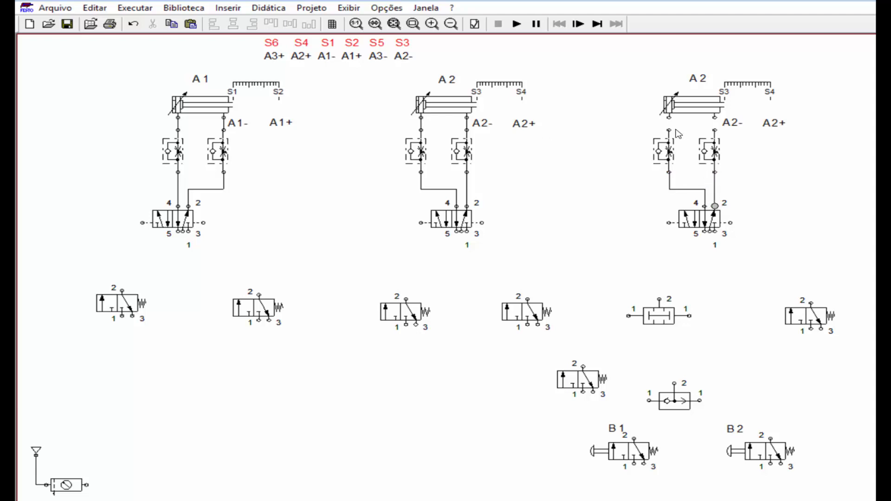
{"action": "mouse_move", "coordinate": [669, 130]}
{"action": "left_mouse_down"}
{"action": "mouse_move", "coordinate": [669, 117]}
{"action": "mouse_move", "coordinate": [715, 117]}
{"action": "left_mouse_up"}
Run a supply line from the air service unit's outlet to port 1 of the far-right 3/2 spring-return valve.
{"action": "mouse_move", "coordinate": [67, 486]}
{"action": "left_click_drag", "start_coordinate": [87, 485], "coordinate": [75, 386]}
{"action": "left_click_drag", "start_coordinate": [816, 330], "coordinate": [816, 330]}
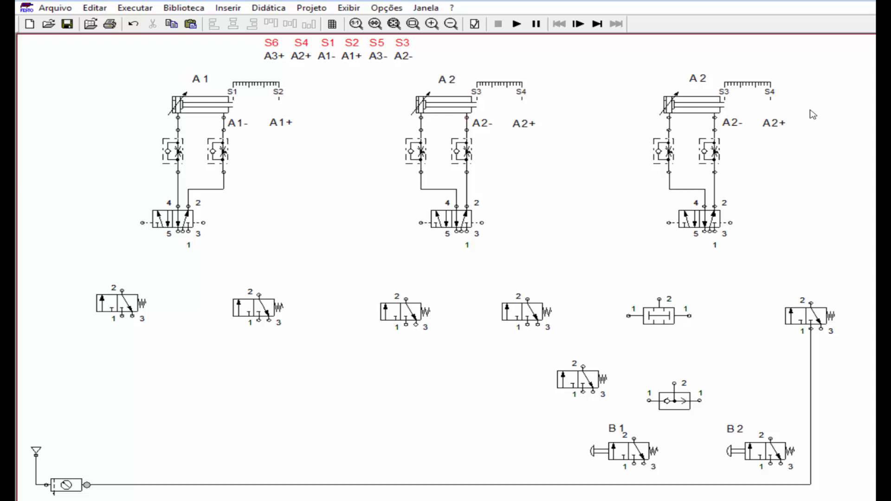
Relabel the third cylinder's position ruler marks as S5 and S6.
{"action": "double_click", "coordinate": [750, 86]}
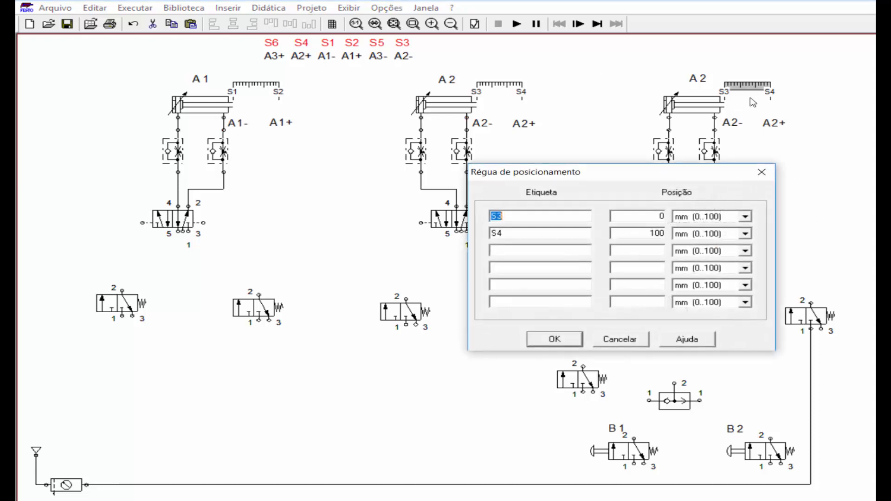
{"action": "left_click", "coordinate": [513, 220]}
{"action": "left_click", "coordinate": [555, 340]}
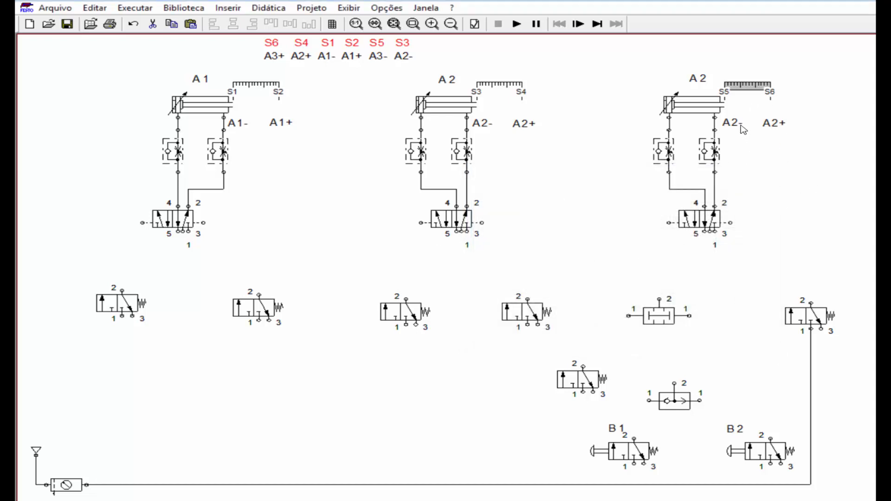
Change the two motion labels beside the third cylinder to A3- and A3+.
{"action": "double_click", "coordinate": [732, 123]}
{"action": "left_click", "coordinate": [509, 220]}
{"action": "key", "text": "BackSpace"}
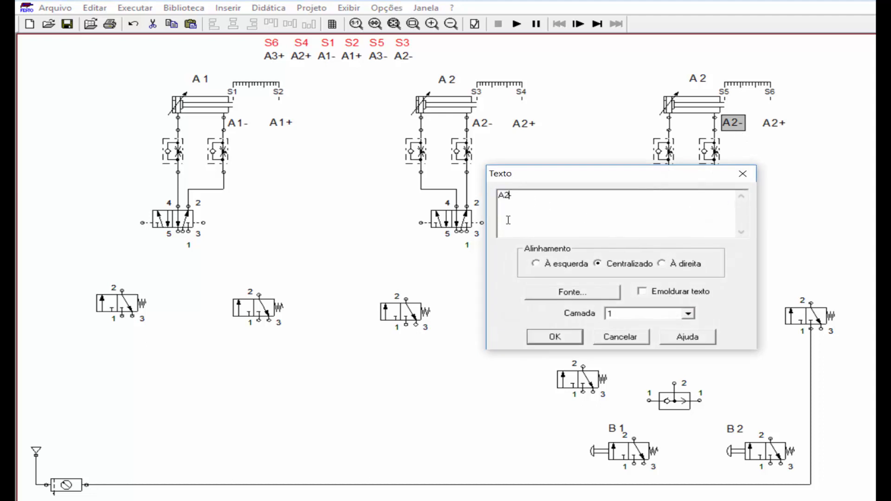
{"action": "type", "text": "3-"}
{"action": "left_click", "coordinate": [555, 338]}
{"action": "double_click", "coordinate": [784, 128]}
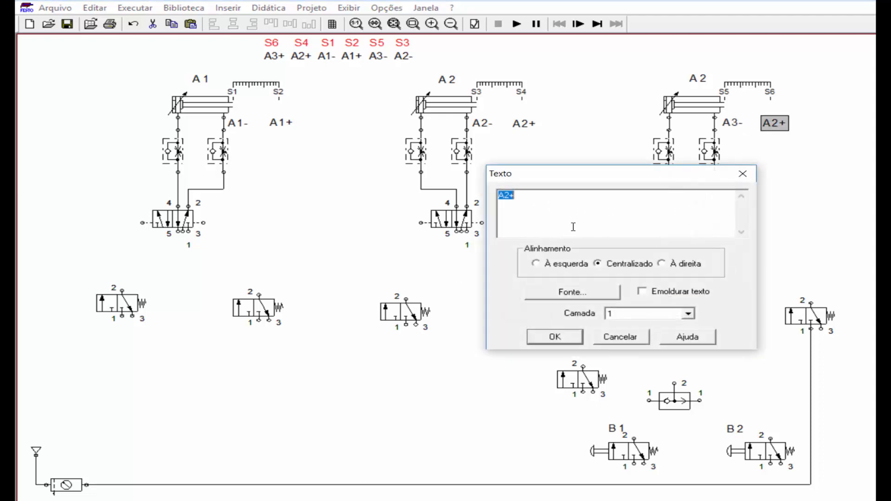
{"action": "left_click", "coordinate": [510, 200]}
{"action": "left_click", "coordinate": [565, 337]}
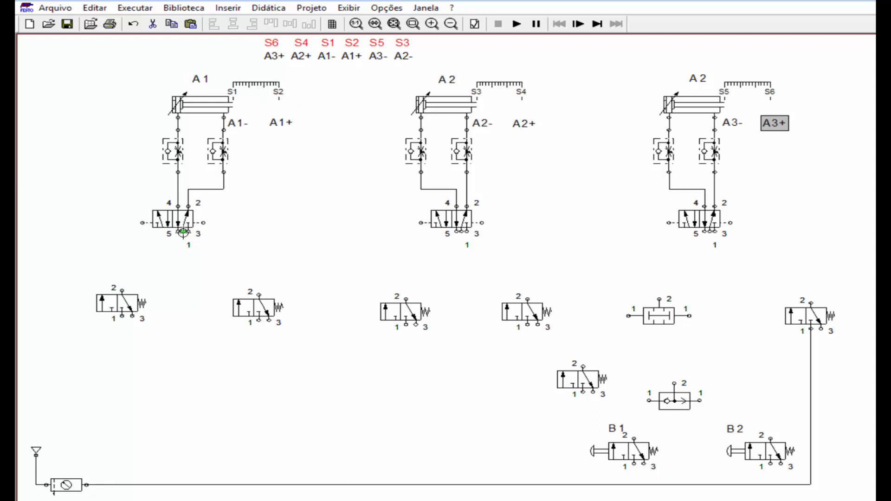
Connect port 1 of cylinder A1's 5/2 valve to the main supply line and straighten the vertical line.
{"action": "left_click_drag", "start_coordinate": [183, 232], "coordinate": [163, 485]}
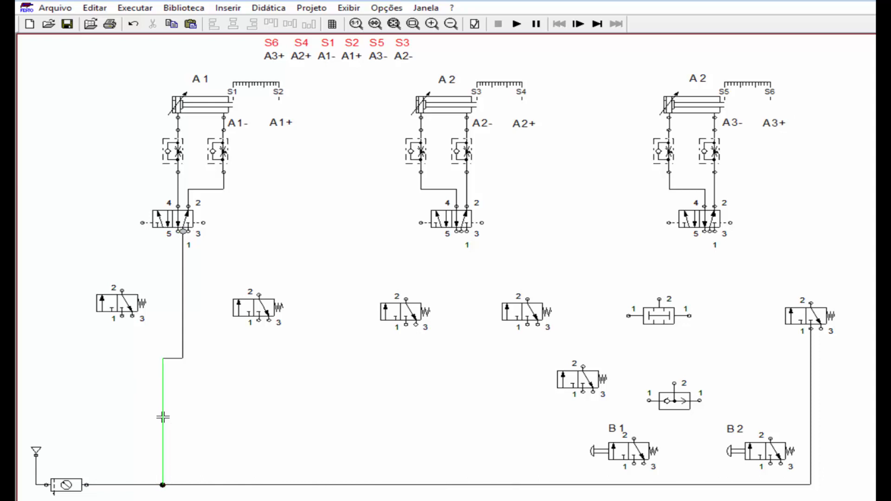
{"action": "left_click_drag", "start_coordinate": [164, 420], "coordinate": [183, 420]}
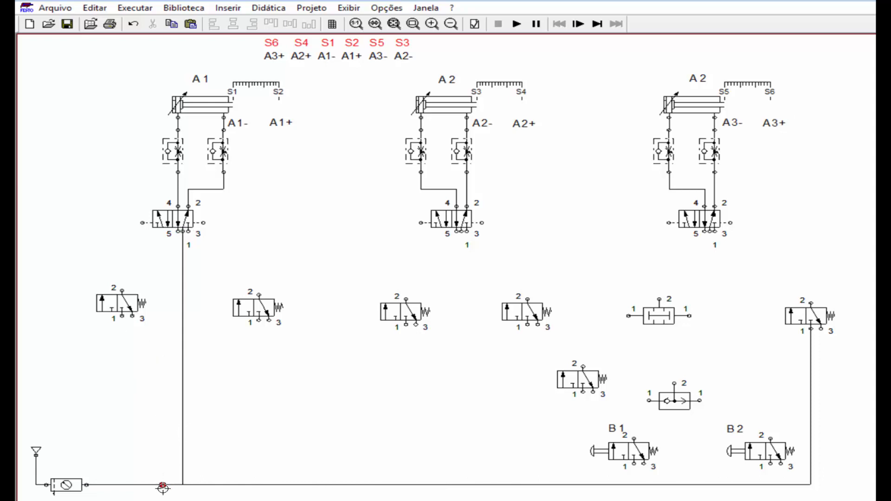
{"action": "left_click_drag", "start_coordinate": [163, 486], "coordinate": [183, 485]}
Connect port 1 of the middle and third cylinders' 5/2 valves straight down to the main supply line.
{"action": "left_click_drag", "start_coordinate": [462, 232], "coordinate": [449, 487]}
{"action": "left_click_drag", "start_coordinate": [461, 231], "coordinate": [461, 485]}
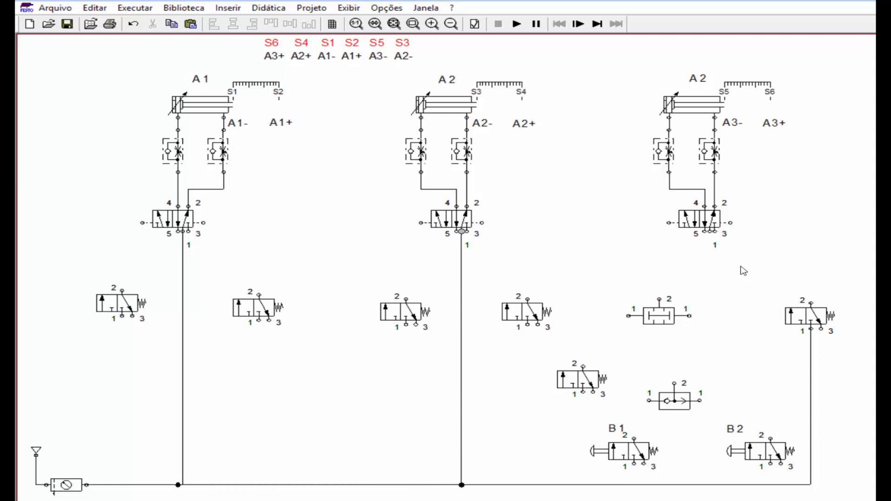
{"action": "left_click_drag", "start_coordinate": [713, 232], "coordinate": [710, 484]}
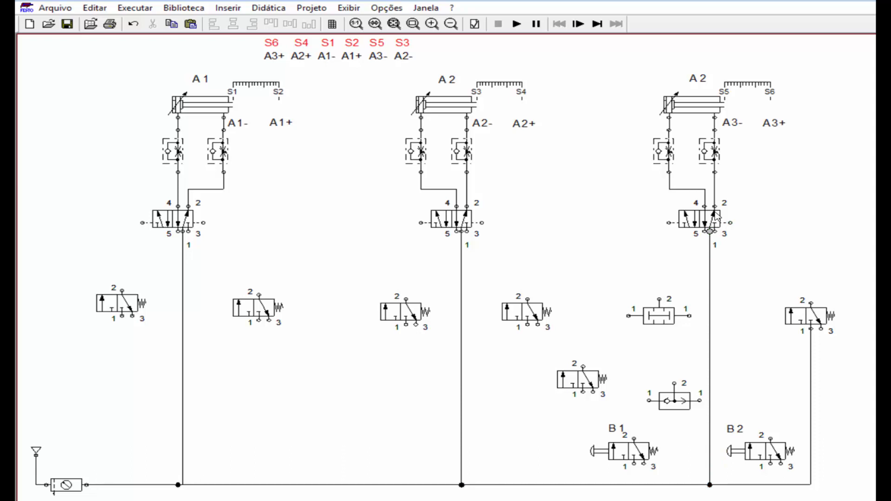
Fit silencers as the exhaust option on ports 5 and 3 of cylinder A1's 5/2 valve.
{"action": "double_click", "coordinate": [178, 232]}
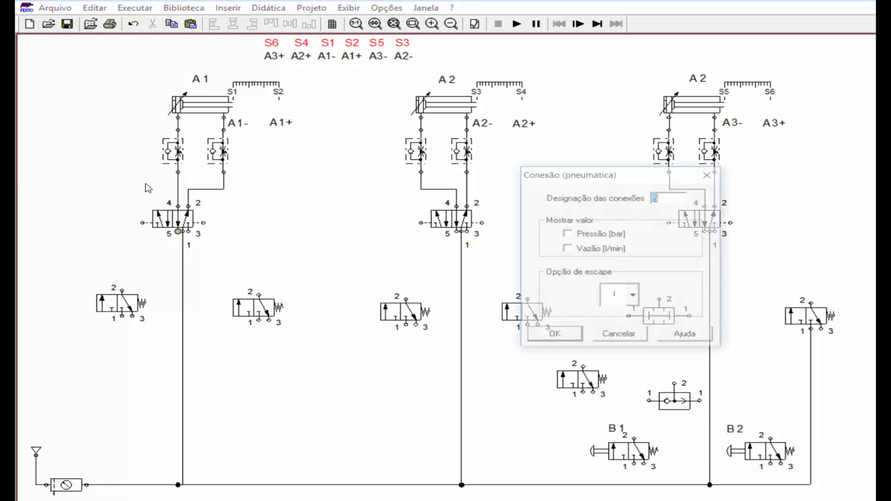
{"action": "left_click", "coordinate": [634, 296]}
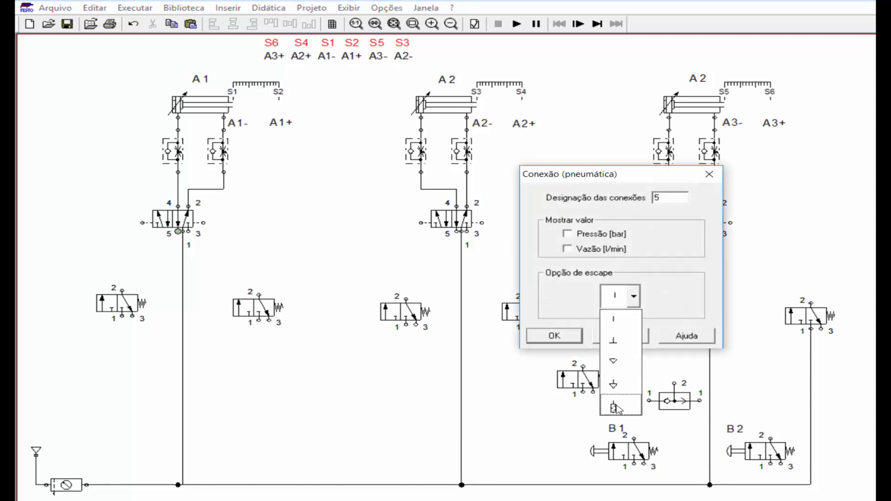
{"action": "left_click", "coordinate": [613, 360]}
{"action": "key", "text": "Return"}
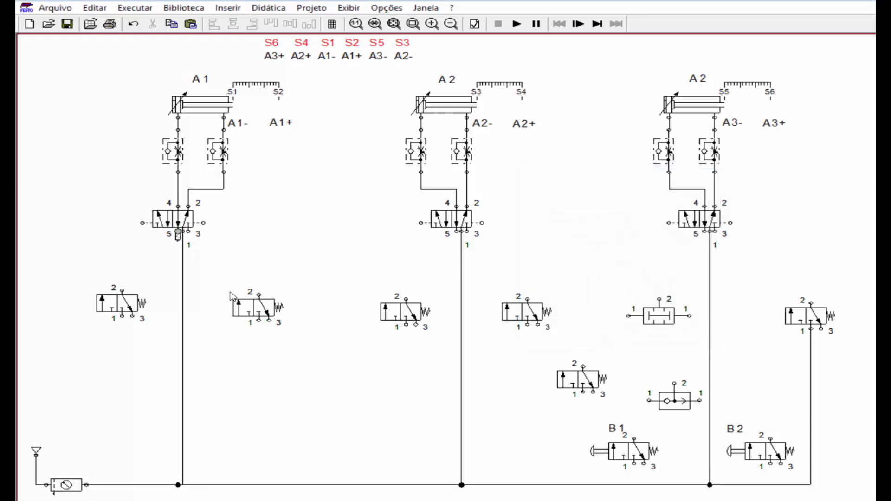
{"action": "double_click", "coordinate": [188, 231]}
{"action": "left_click", "coordinate": [633, 296]}
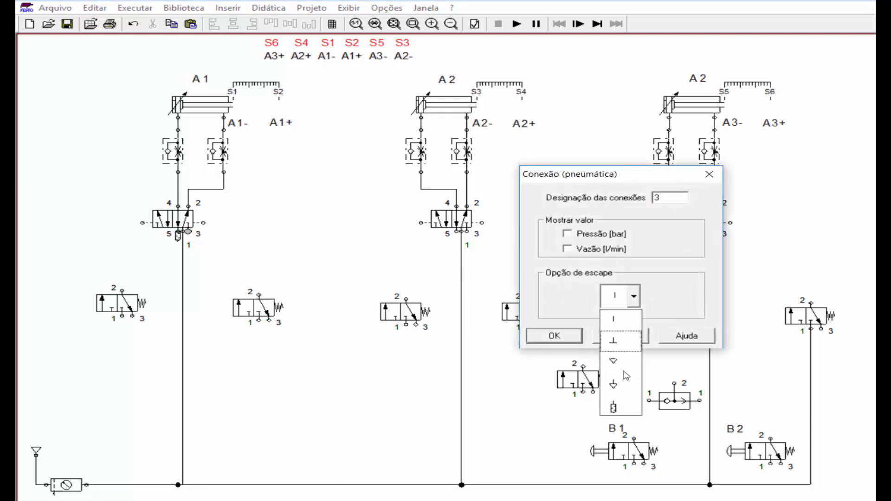
{"action": "left_click", "coordinate": [613, 404]}
{"action": "key", "text": "Return"}
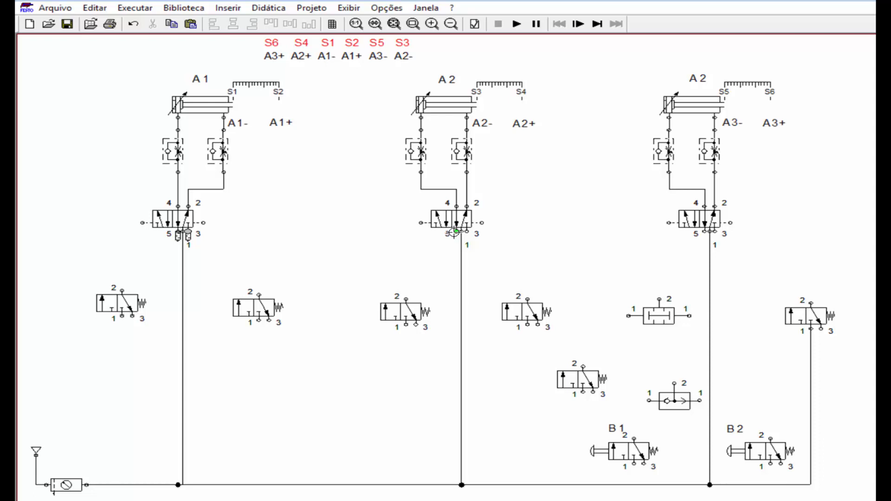
Fit silencers as the exhaust option on ports 5 and 3 of the middle cylinder's 5/2 valve.
{"action": "double_click", "coordinate": [457, 231]}
{"action": "left_click", "coordinate": [633, 296]}
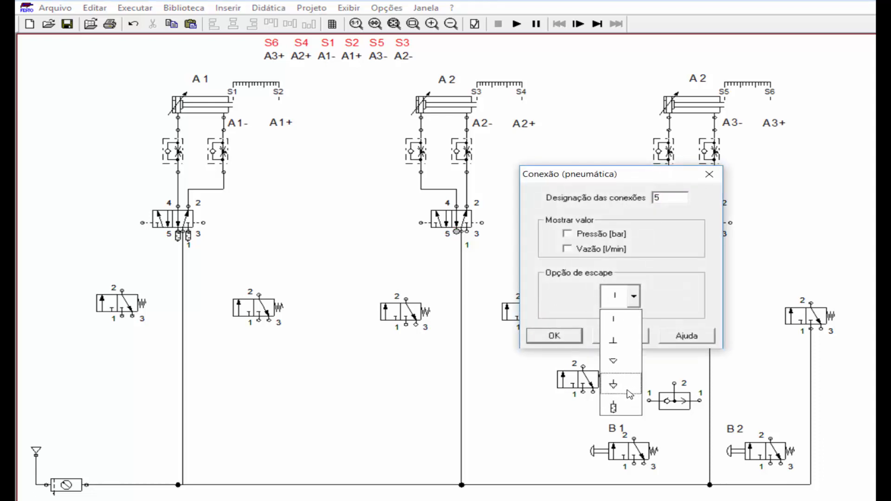
{"action": "left_click", "coordinate": [614, 405]}
{"action": "left_click", "coordinate": [576, 337]}
{"action": "double_click", "coordinate": [467, 231]}
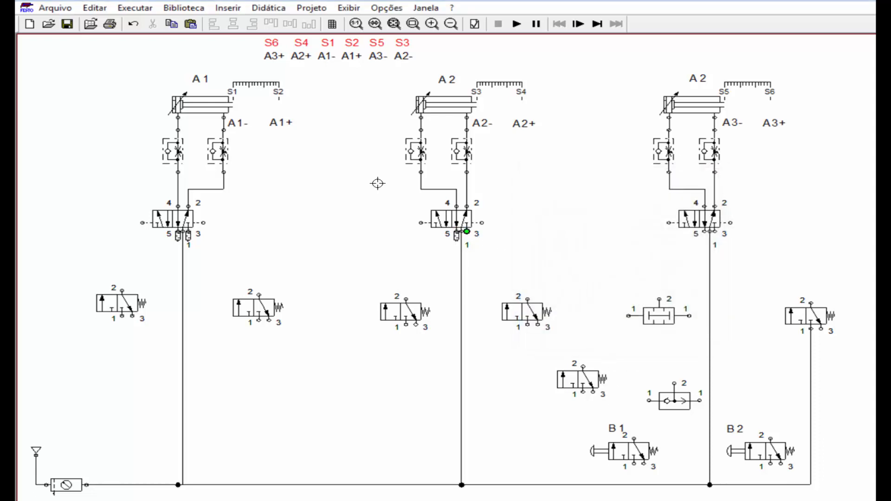
{"action": "left_click", "coordinate": [634, 296]}
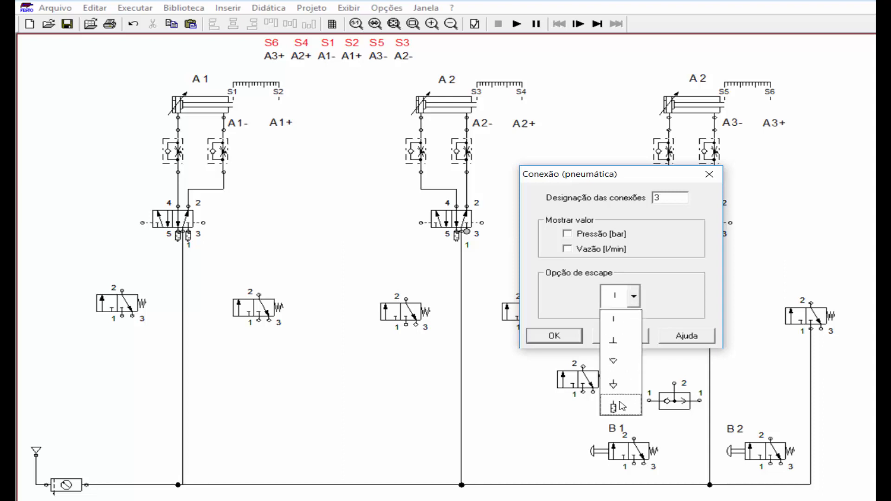
{"action": "left_click", "coordinate": [614, 405]}
{"action": "left_click", "coordinate": [573, 337]}
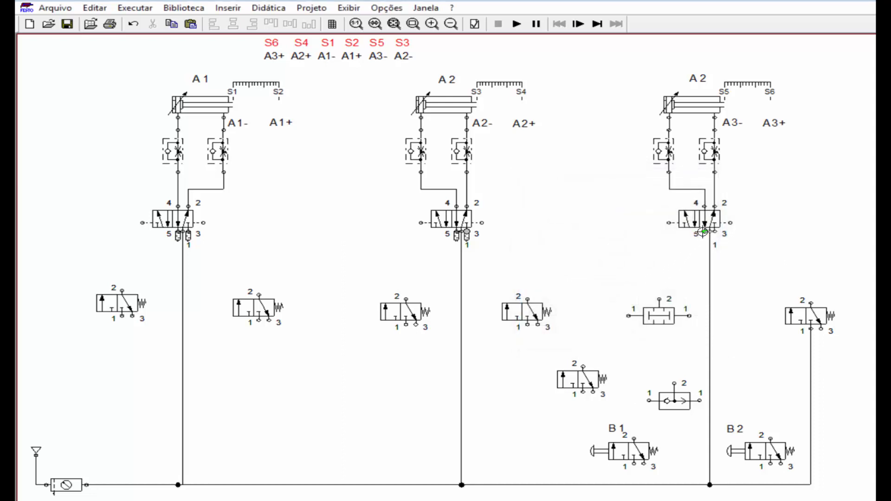
Fit silencers as the exhaust option on ports 5 and 3 of the third cylinder's 5/2 valve.
{"action": "double_click", "coordinate": [705, 231]}
{"action": "left_click", "coordinate": [633, 296]}
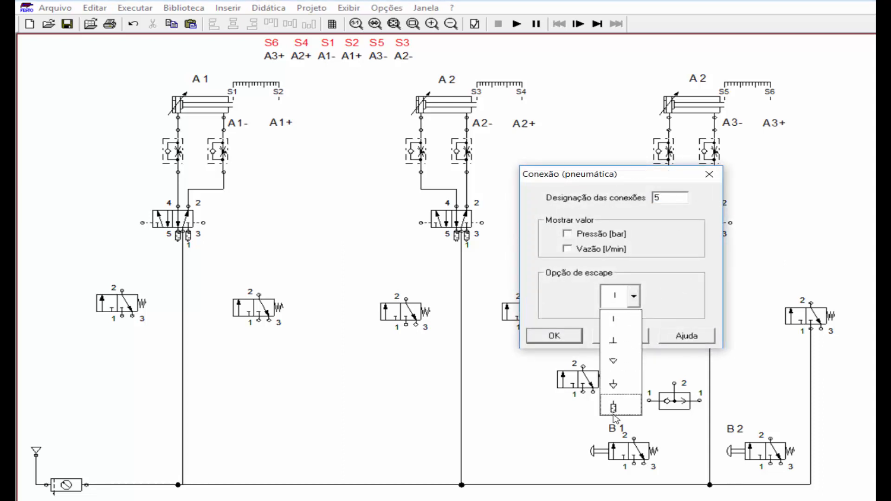
{"action": "left_click", "coordinate": [614, 415]}
{"action": "left_click", "coordinate": [574, 337]}
{"action": "double_click", "coordinate": [715, 231]}
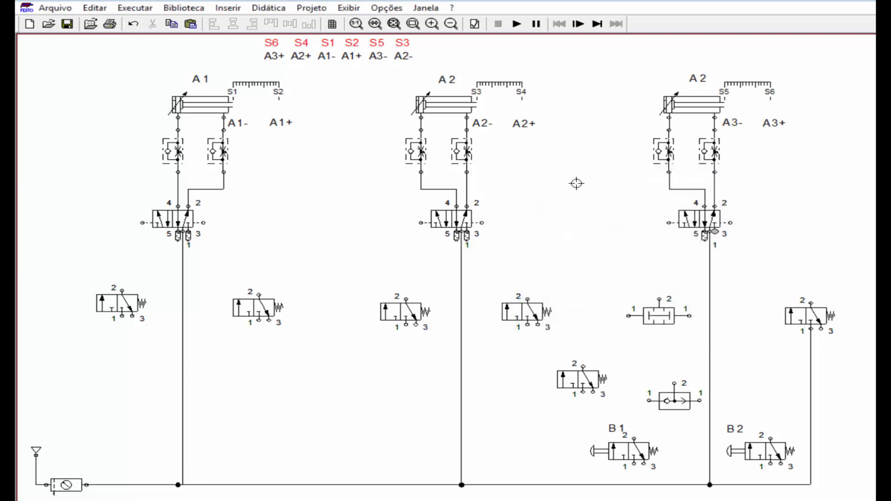
{"action": "left_click", "coordinate": [633, 296]}
{"action": "left_click", "coordinate": [617, 405]}
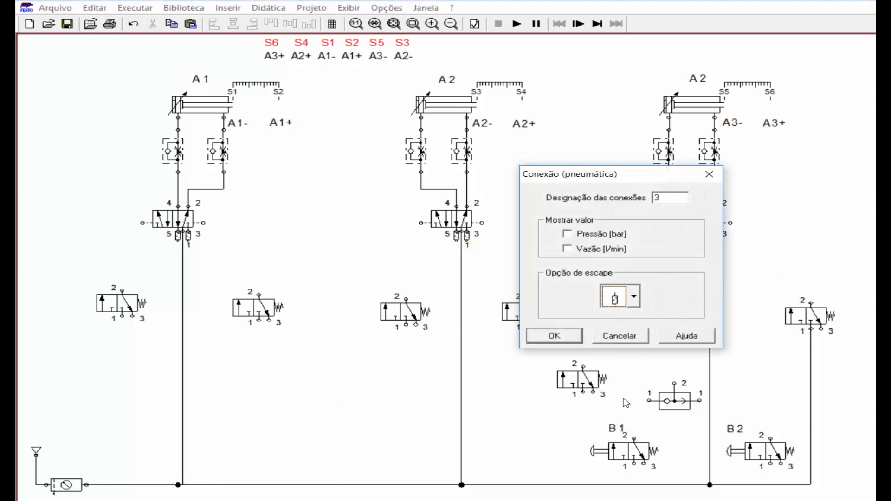
{"action": "left_click", "coordinate": [571, 337]}
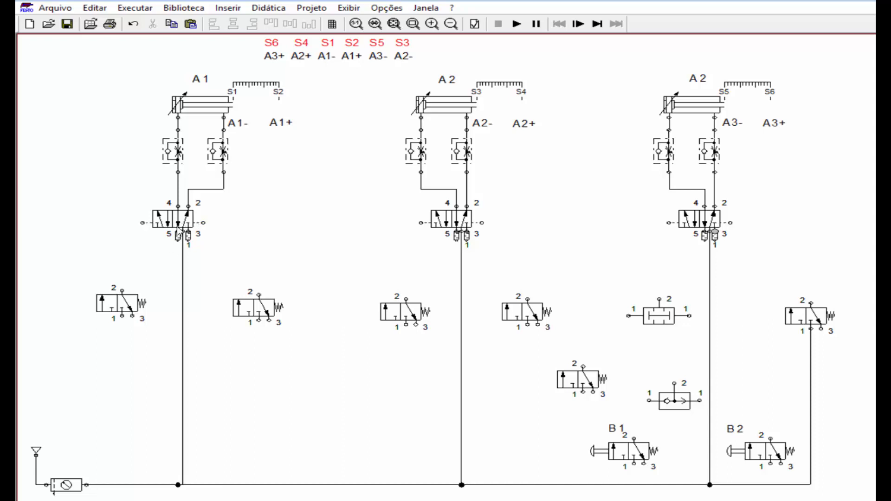
Add a text label Y1 beside the port 4 side pilot of cylinder A1's 5/2 valve.
{"action": "left_click", "coordinate": [228, 8]}
{"action": "left_click", "coordinate": [244, 173]}
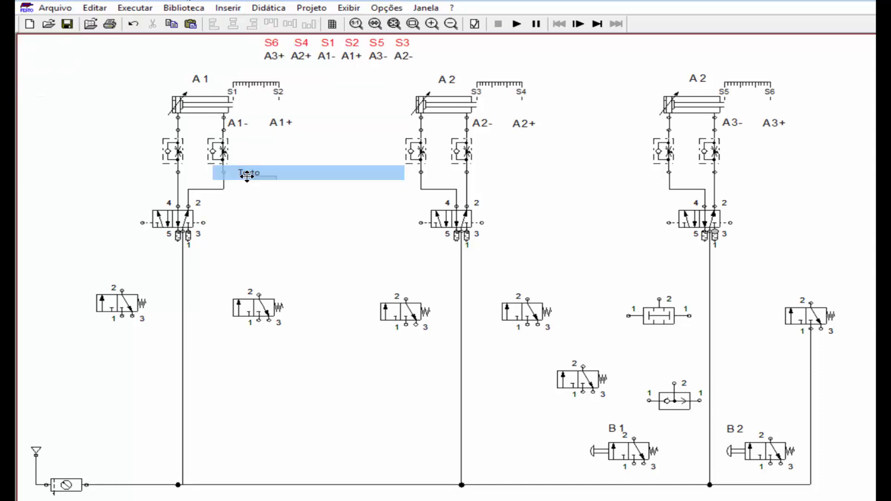
{"action": "left_click_drag", "start_coordinate": [127, 206], "coordinate": [115, 192]}
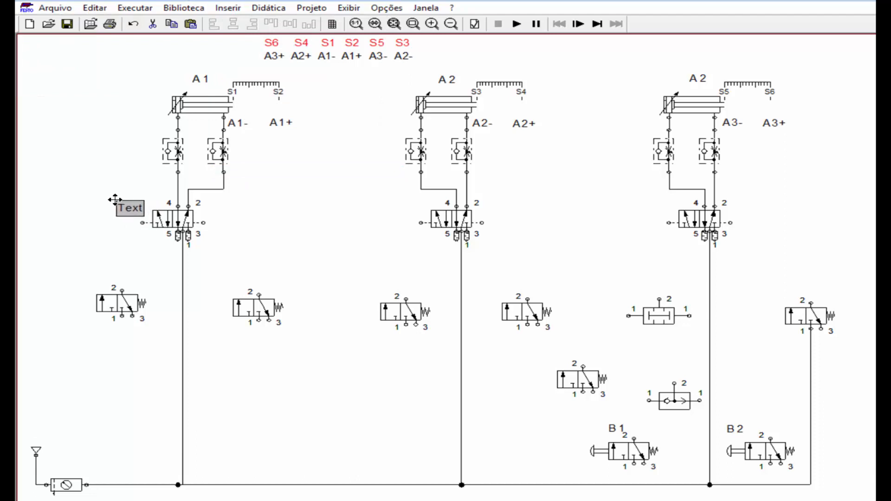
{"action": "double_click", "coordinate": [137, 213]}
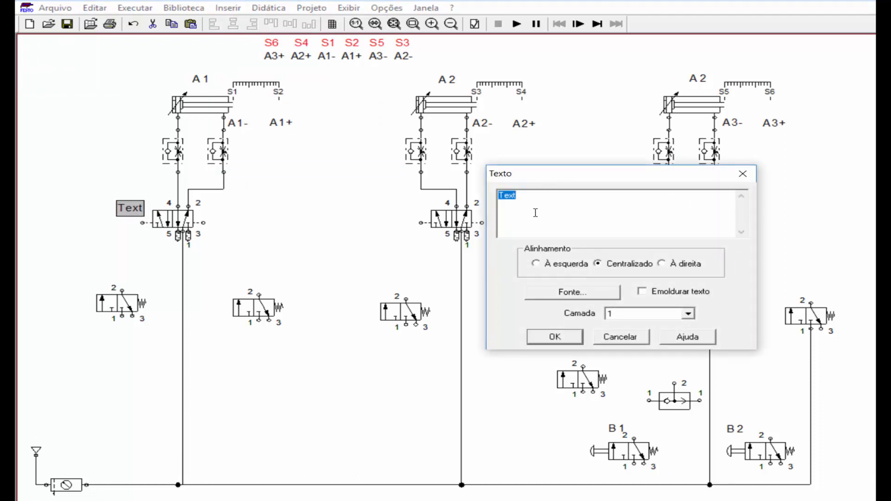
{"action": "key", "text": "Caps_Lock"}
{"action": "type", "text": "Y "}
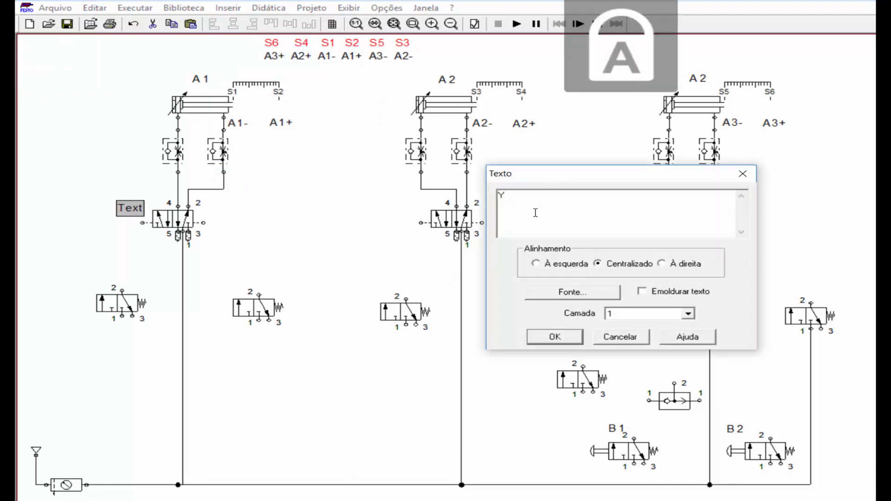
{"action": "type", "text": "1"}
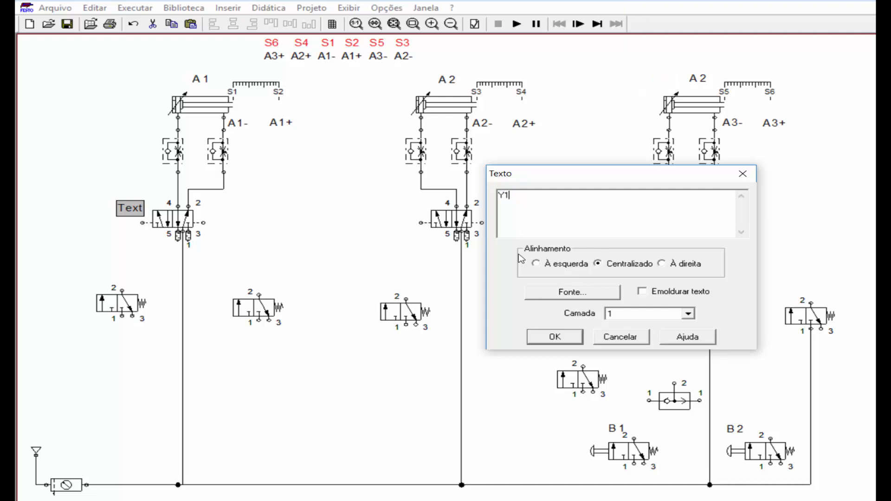
{"action": "left_click", "coordinate": [555, 338]}
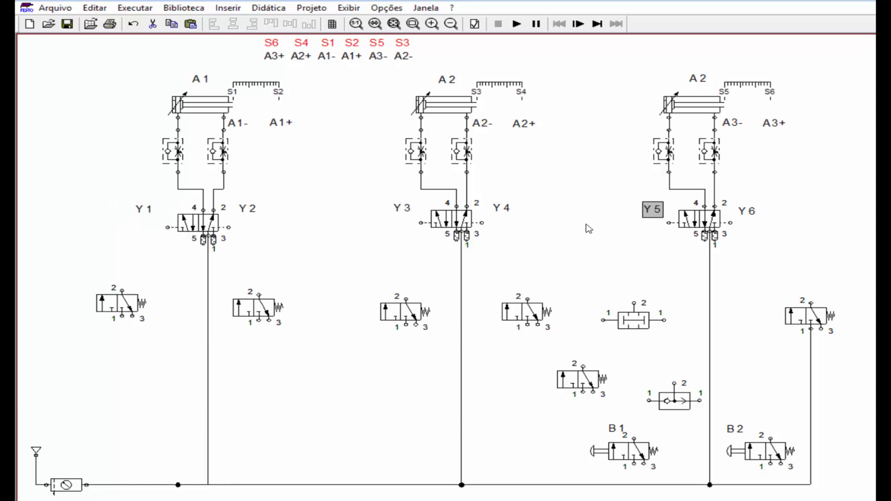
{"action": "left_click", "coordinate": [556, 255]}
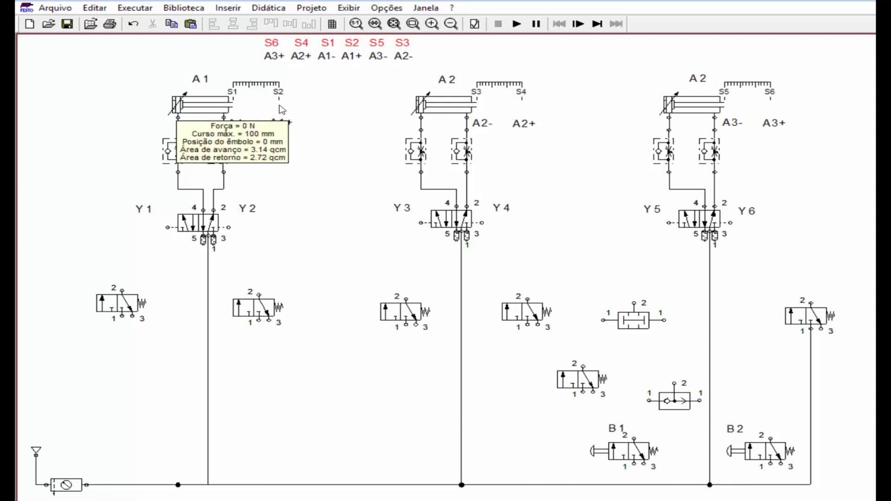
{"action": "mouse_move", "coordinate": [189, 107]}
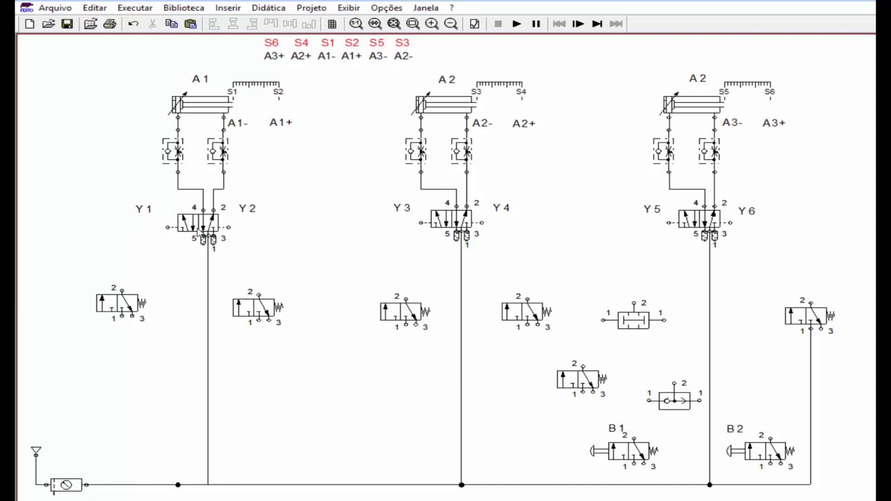
Set the initial position of cylinder A1's 5/2 valve to its first switching position.
{"action": "double_click", "coordinate": [204, 228]}
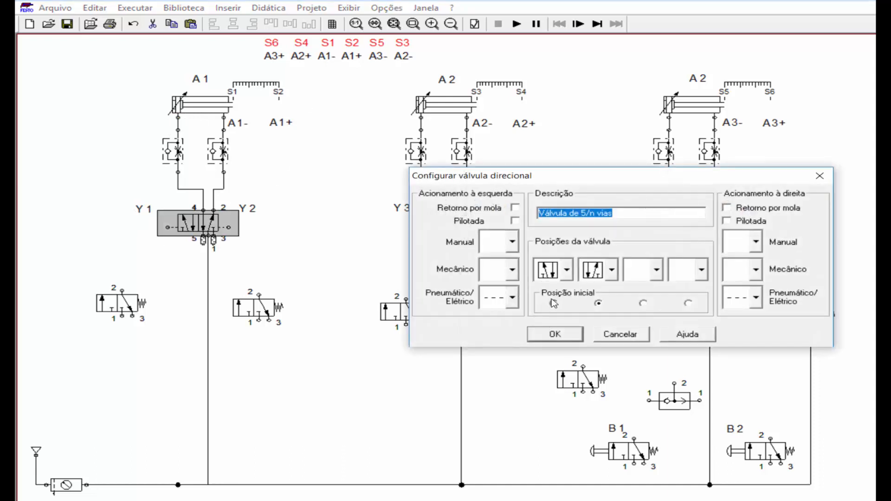
{"action": "left_click", "coordinate": [556, 338]}
{"action": "left_click", "coordinate": [276, 253]}
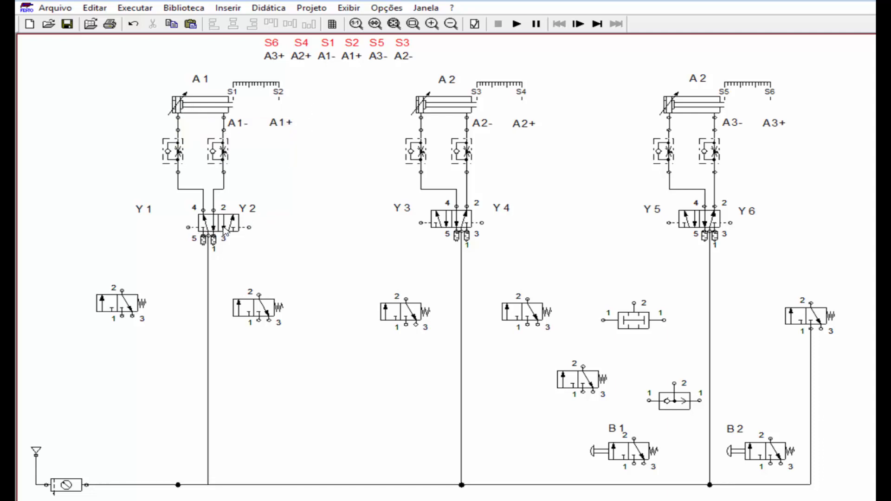
Return the initial position of cylinder A1's 5/2 valve to its second switching position.
{"action": "double_click", "coordinate": [224, 231]}
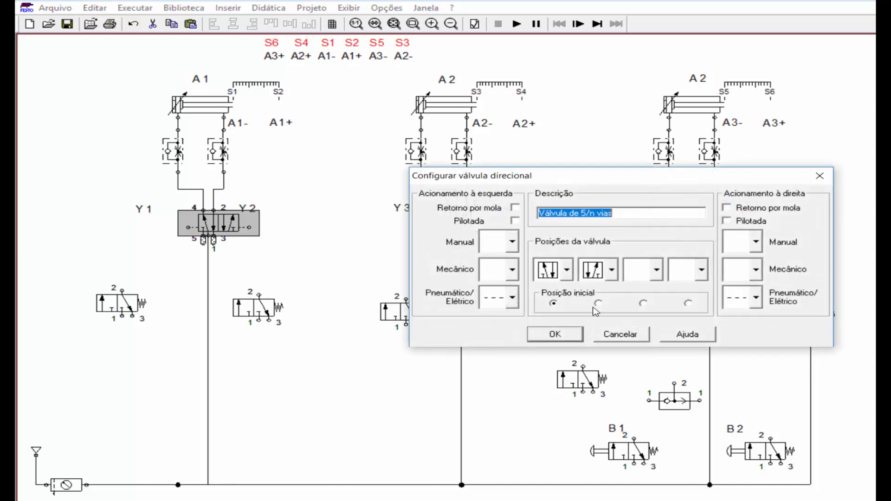
{"action": "left_click", "coordinate": [599, 304]}
{"action": "left_click", "coordinate": [571, 331]}
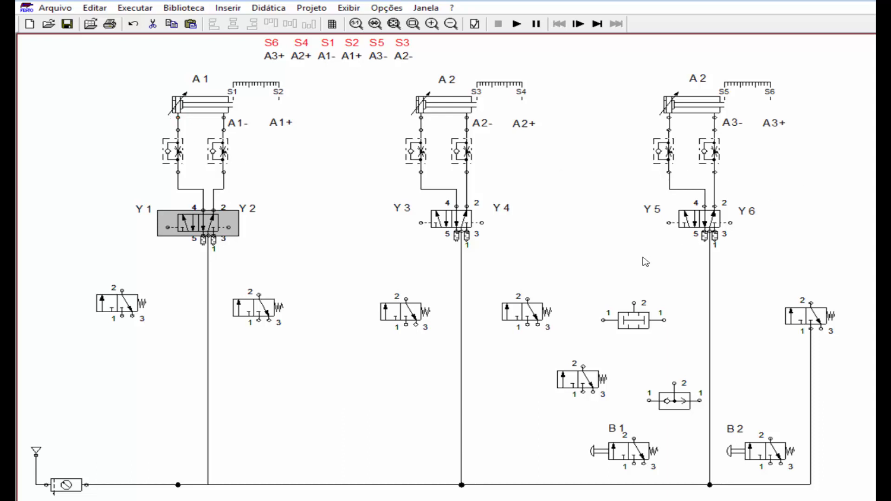
{"action": "left_click", "coordinate": [253, 186]}
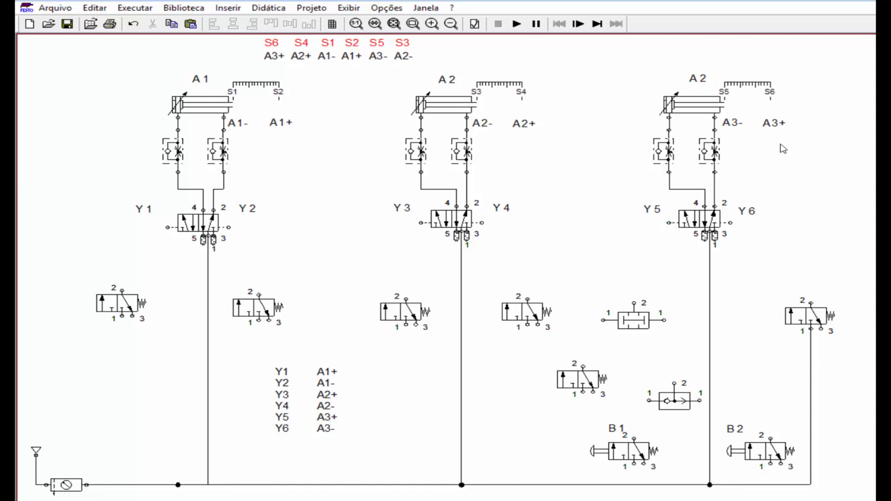
{"action": "mouse_move", "coordinate": [675, 140]}
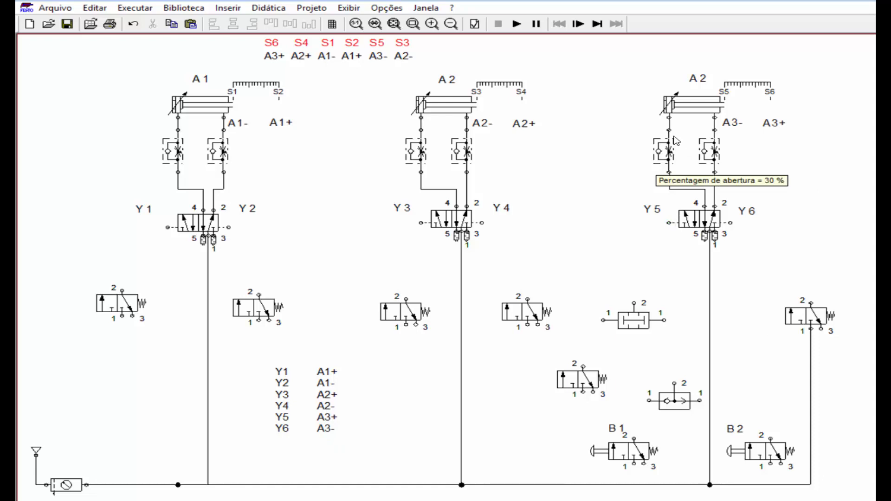